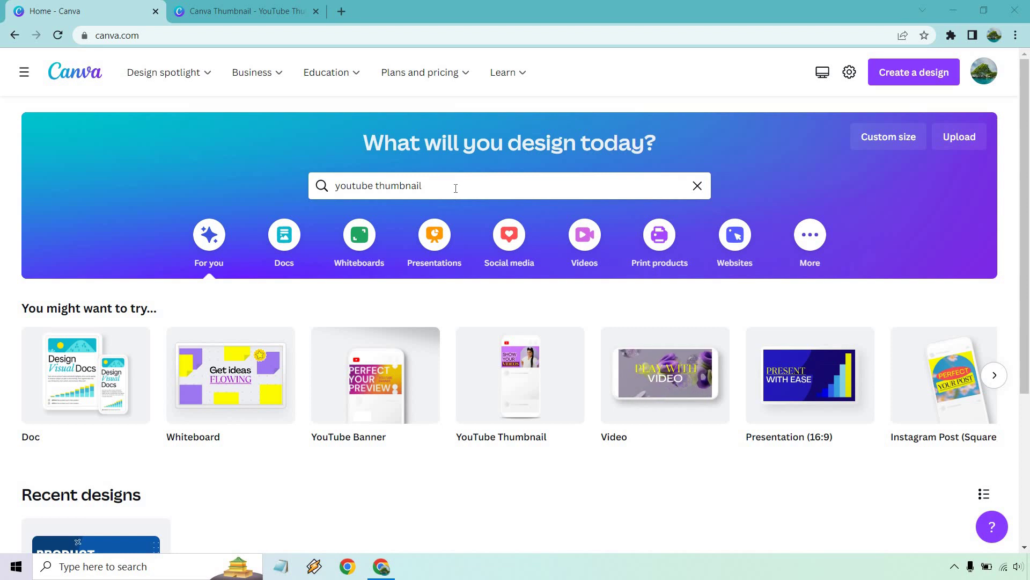
Search Canva templates for 'youtube thumbnail' using the YouTube Thumbnail suggestion.
left_click(455, 188)
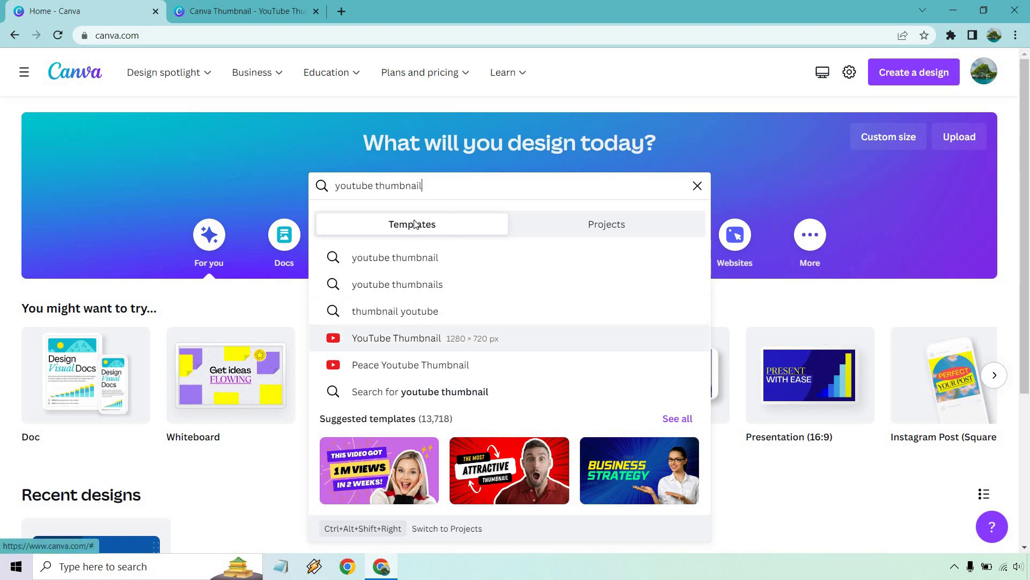
left_click(411, 337)
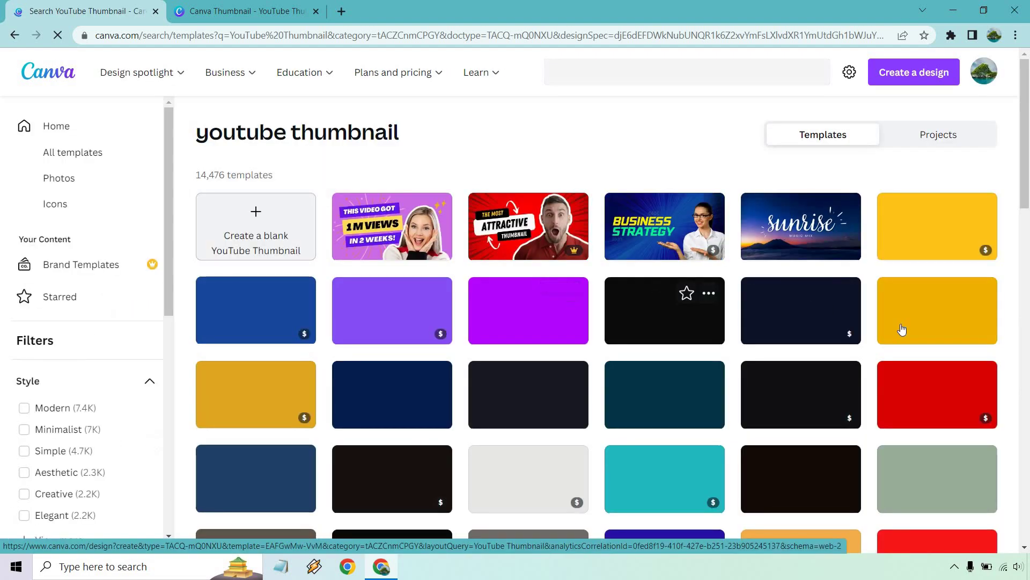
Scroll the YouTube thumbnail results down to the Yellow and Blue Smartphone Review template.
scroll(953, 299, "down", 10)
scroll(953, 298, "down", 10)
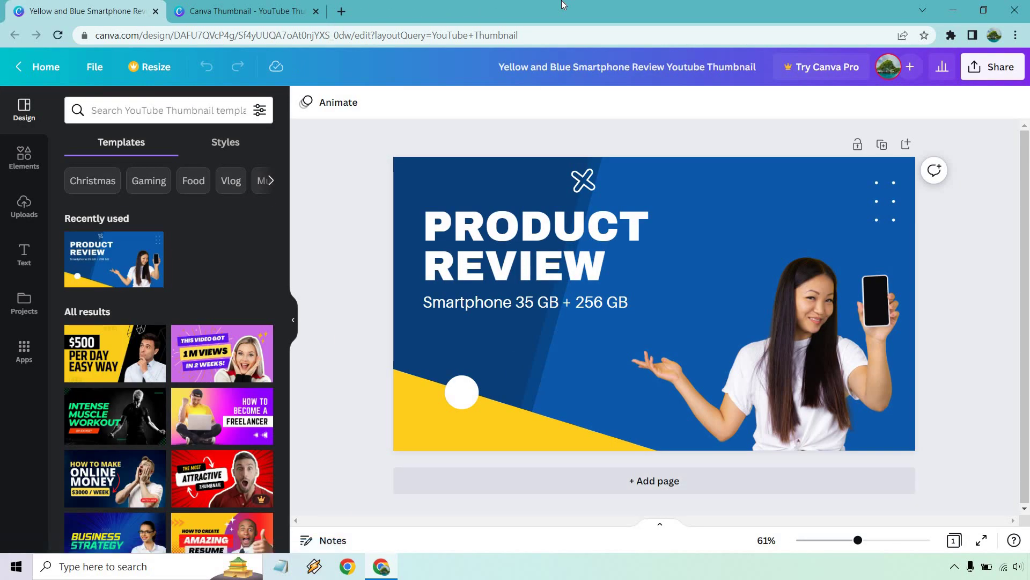
left_click(242, 6)
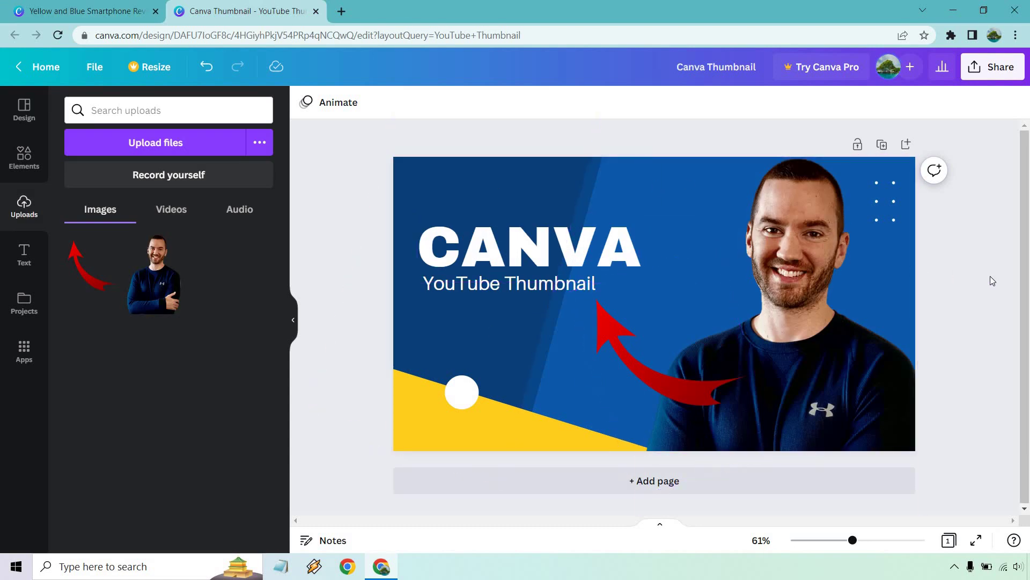
left_click(47, 5)
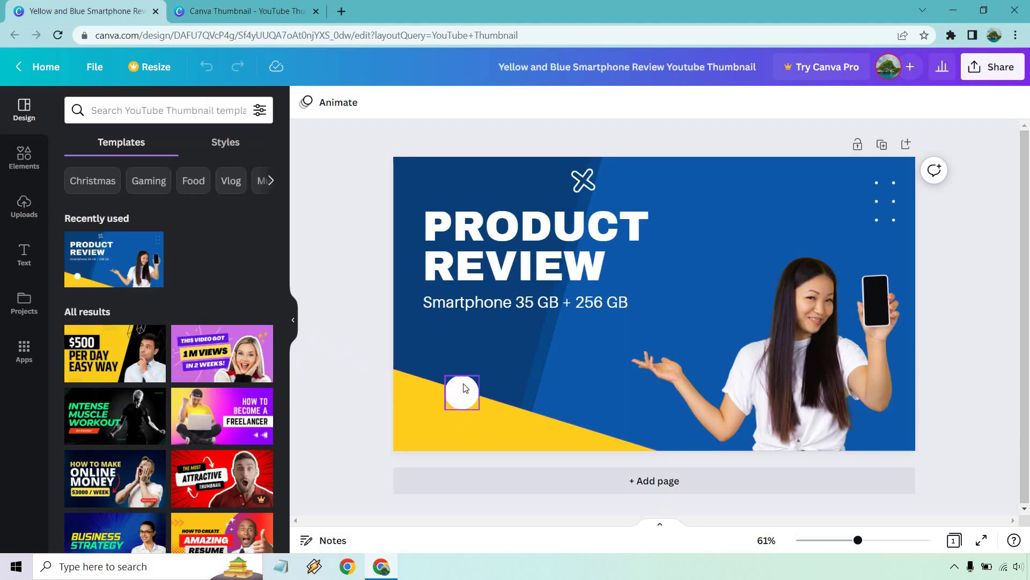
left_click(470, 425)
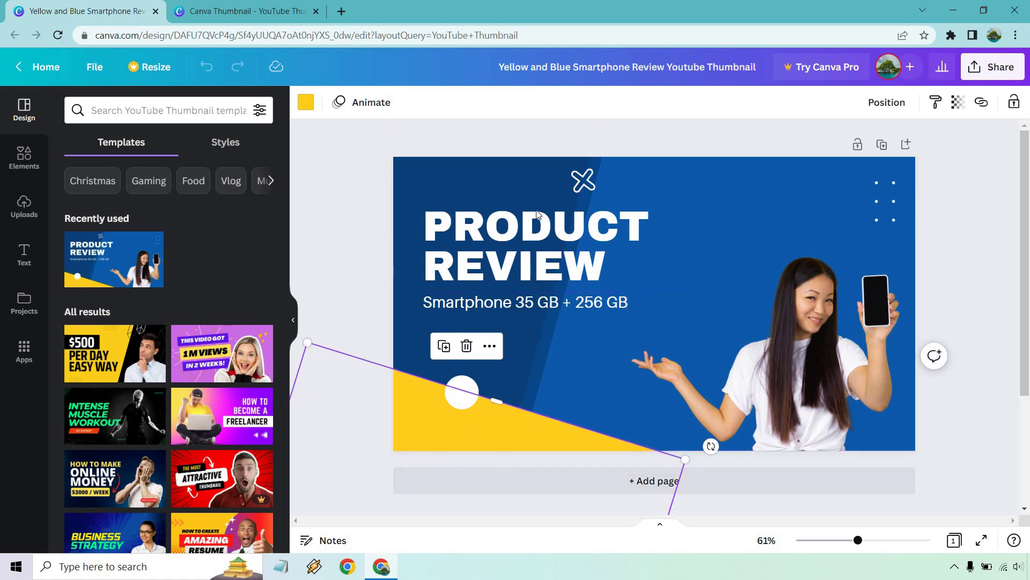
left_click_drag(518, 430, 524, 456)
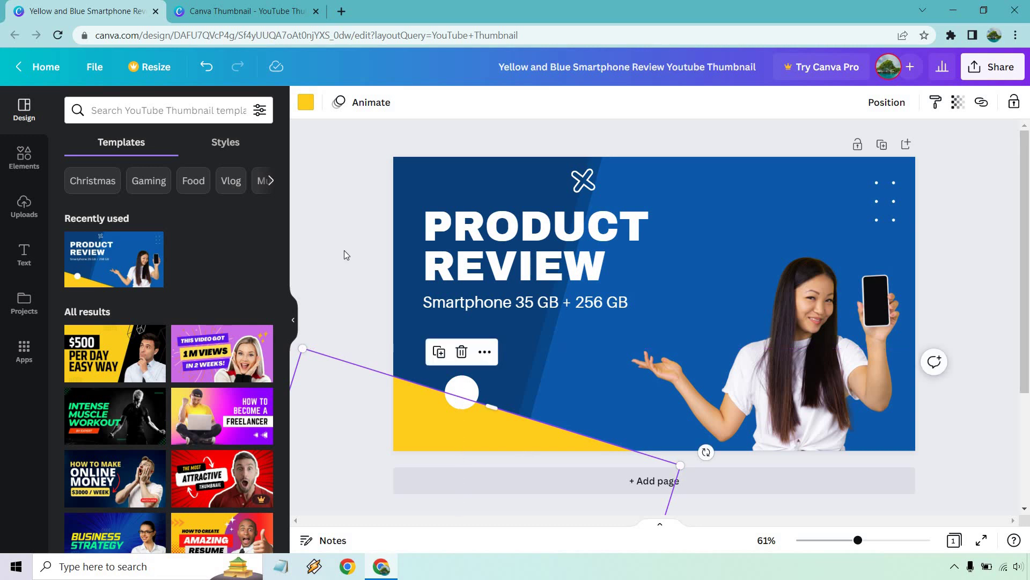
left_click(206, 66)
left_click(207, 66)
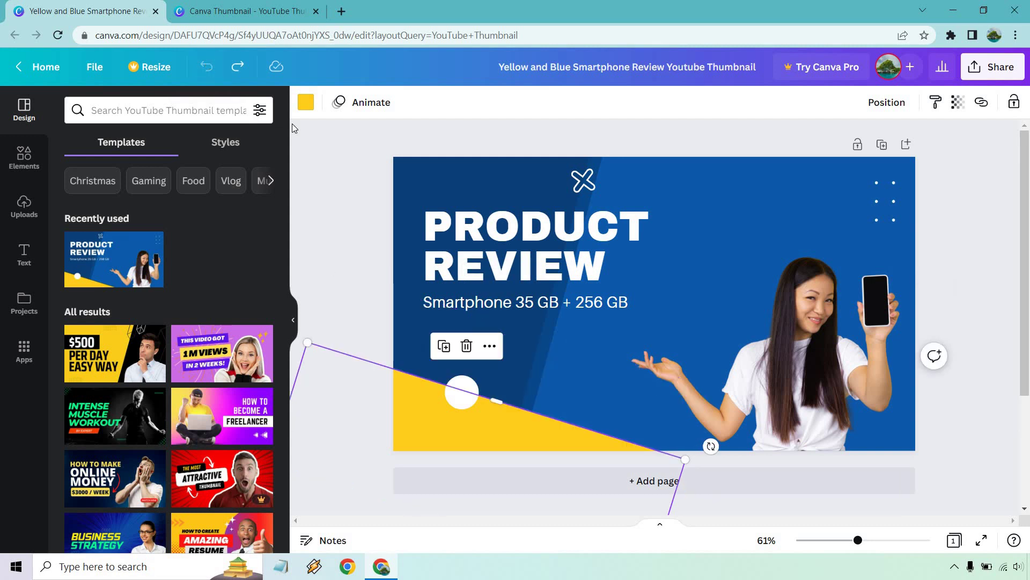
left_click(242, 11)
left_click(80, 11)
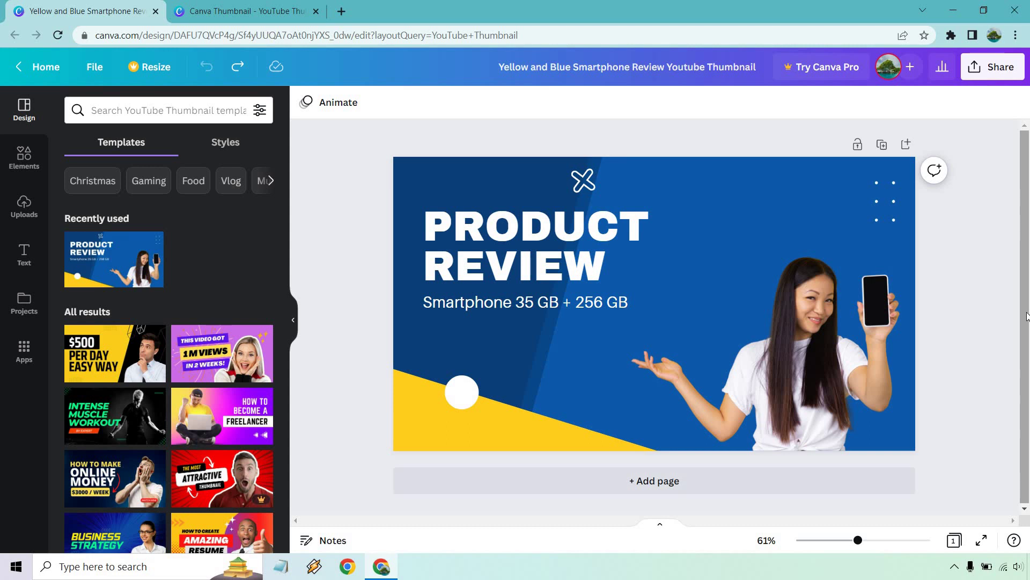
Delete the woman's photo and drag the presenter's uploaded photo onto the thumbnail.
left_click(823, 324)
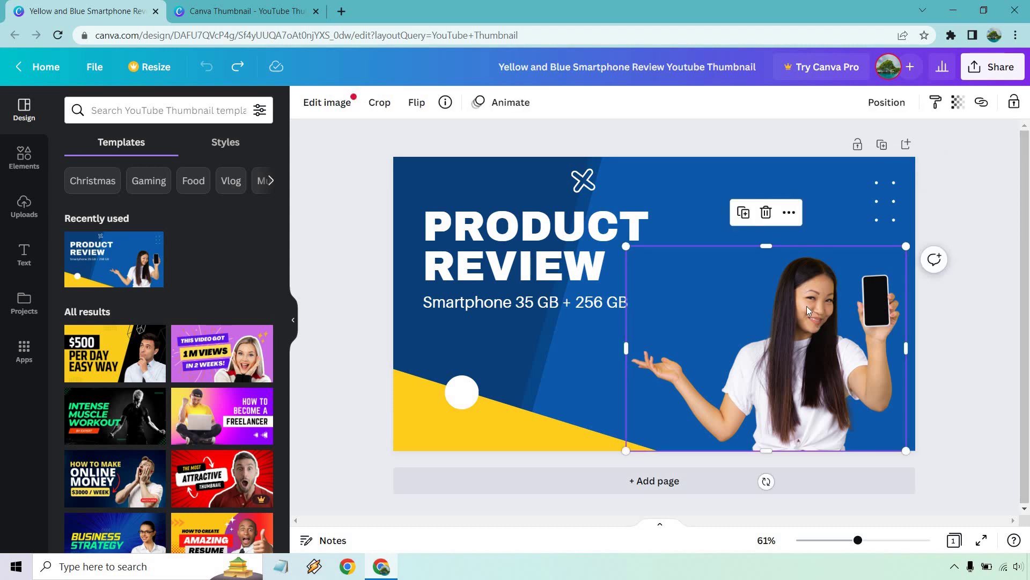
left_click(766, 214)
left_click(35, 205)
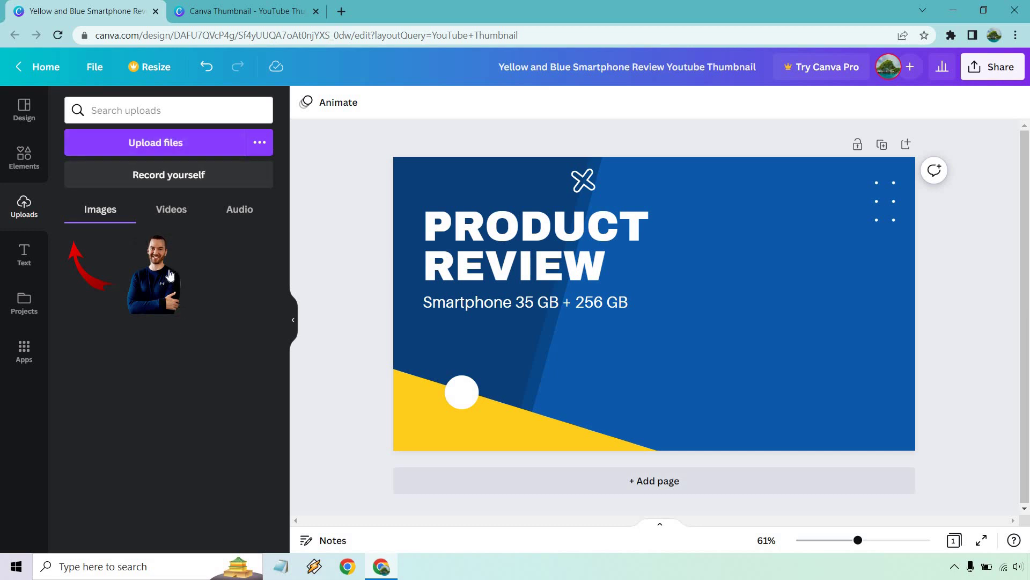
left_click_drag(163, 280, 758, 285)
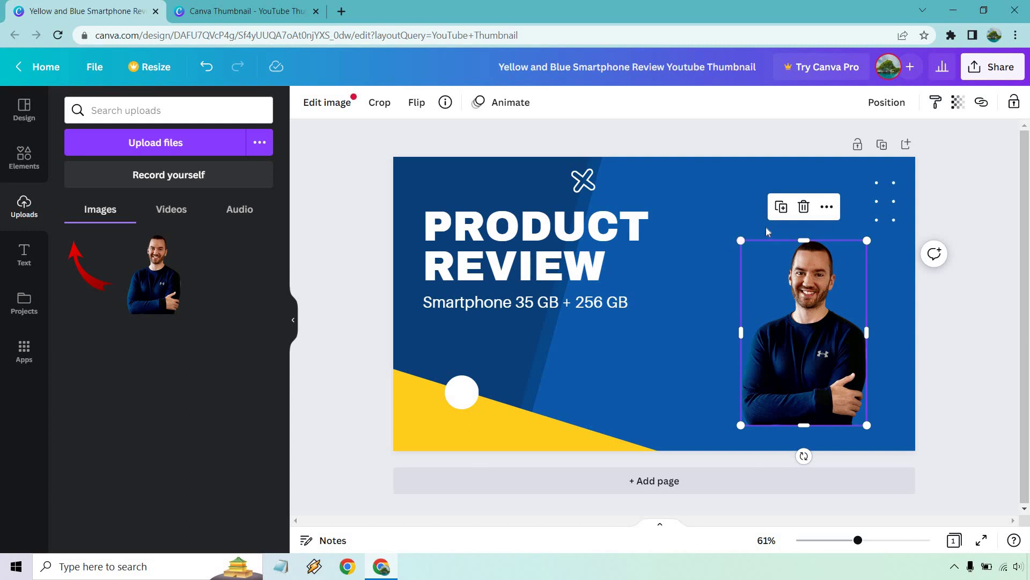
Resize the presenter's photo to about 521 by 765, filling the right side top-aligned.
left_click_drag(741, 241, 800, 327)
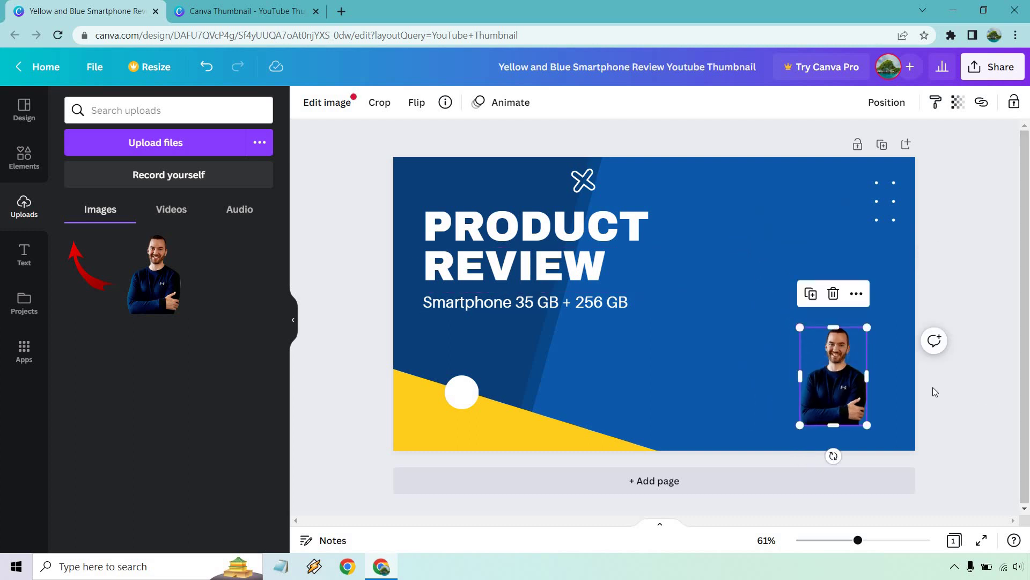
left_click_drag(797, 327, 478, 127)
left_click_drag(805, 262, 804, 376)
Delete the white X icon at the top of the thumbnail.
left_click(978, 302)
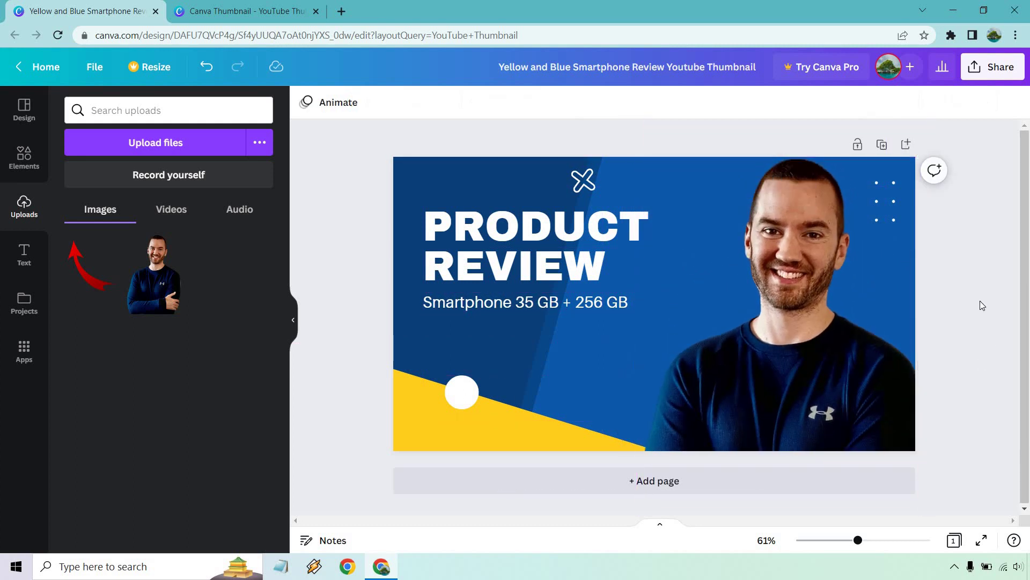
left_click(583, 180)
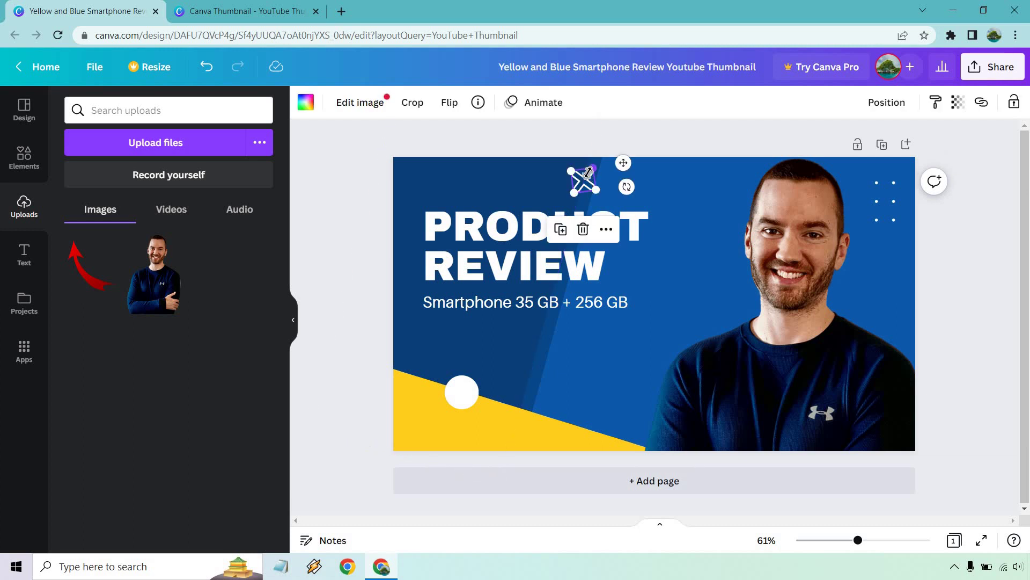
left_click(583, 229)
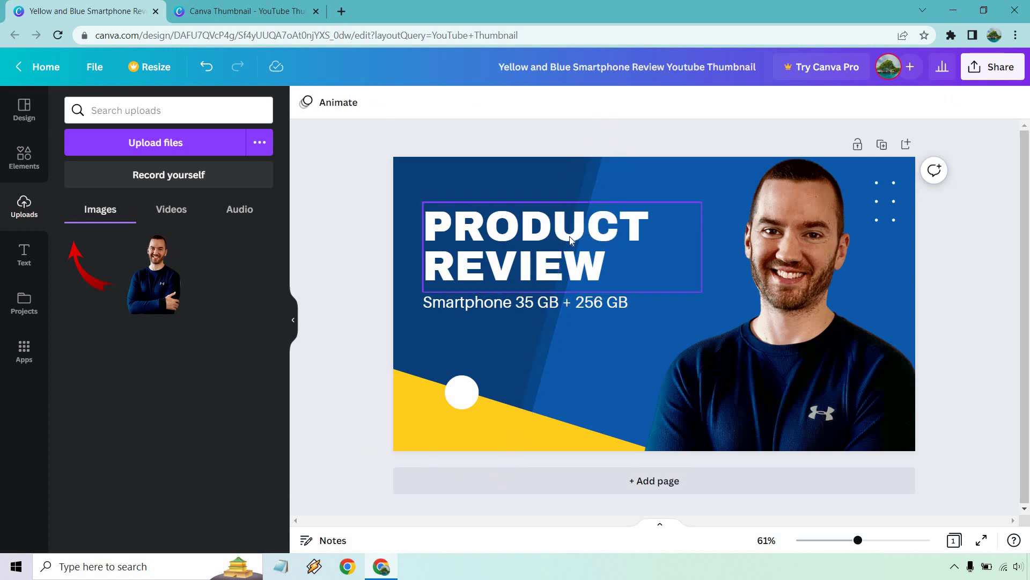
Replace the PRODUCT REVIEW heading text with CANVA.
left_click(563, 237)
left_click(564, 235)
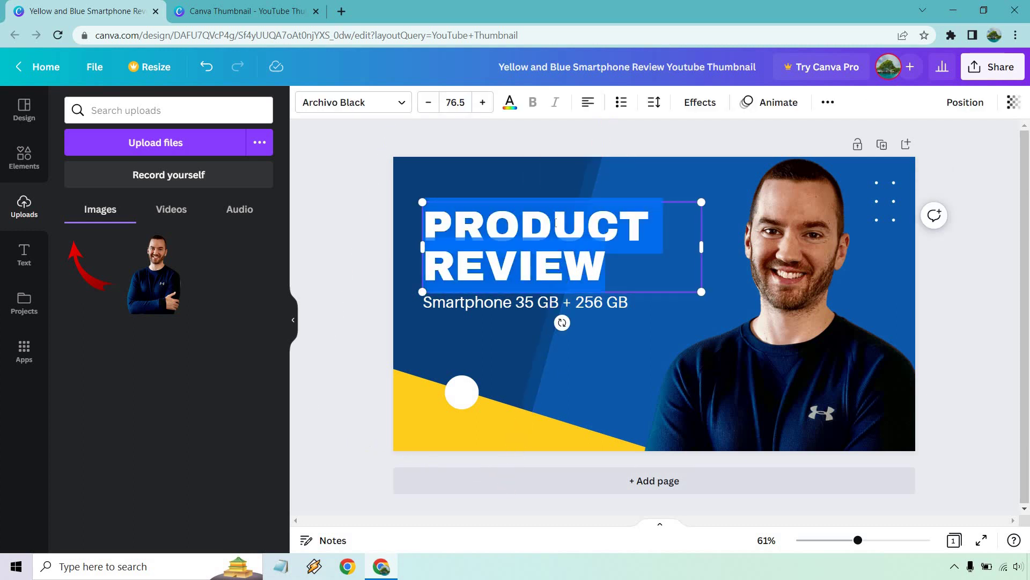
type("CANVA")
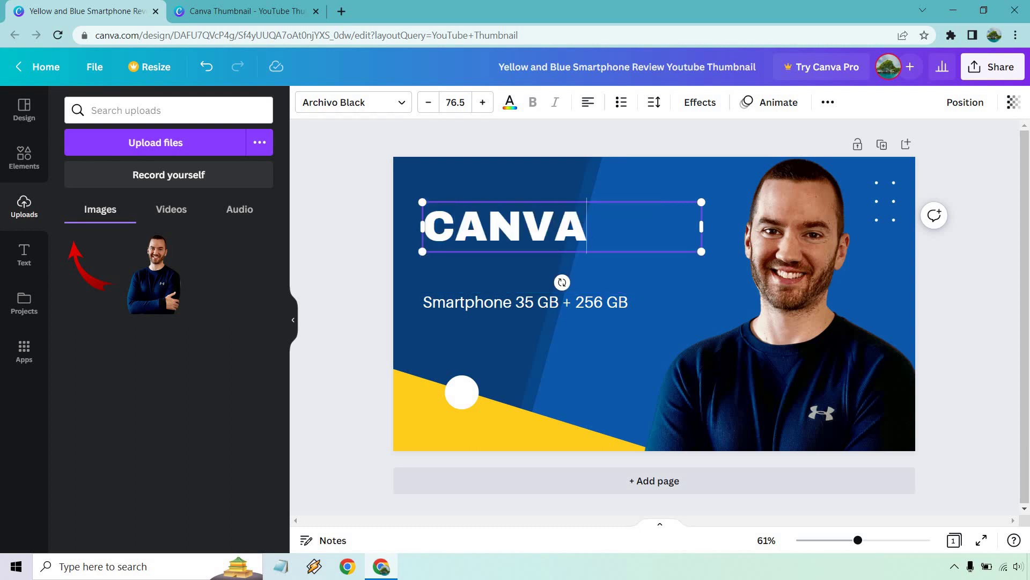
key("ctrl+a")
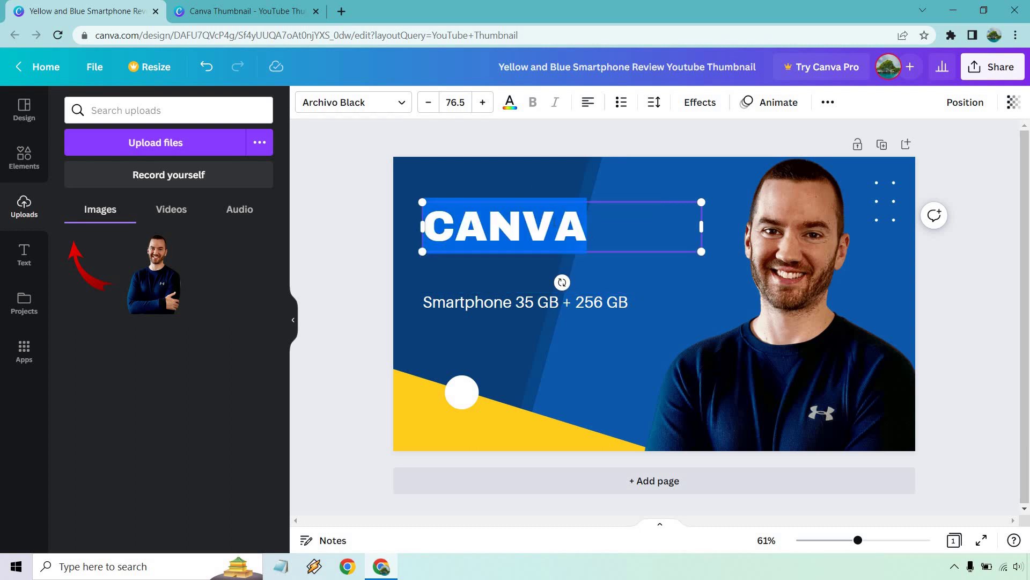
Raise the CANVA heading's font size from 76.5 to 105.
left_click(485, 102)
left_click(486, 102)
left_click(486, 102)
left_click(485, 102)
left_click(486, 102)
left_click(486, 102)
left_click(485, 102)
left_click(485, 102)
left_click(486, 102)
left_click(485, 102)
left_click(486, 102)
left_click(486, 102)
left_click(486, 102)
left_click(486, 102)
left_click(486, 102)
left_click(486, 102)
left_click(486, 102)
left_click(486, 102)
left_click(486, 102)
left_click(486, 102)
left_click(485, 102)
left_click(486, 102)
left_click(486, 102)
left_click(486, 102)
left_click(486, 102)
left_click(486, 102)
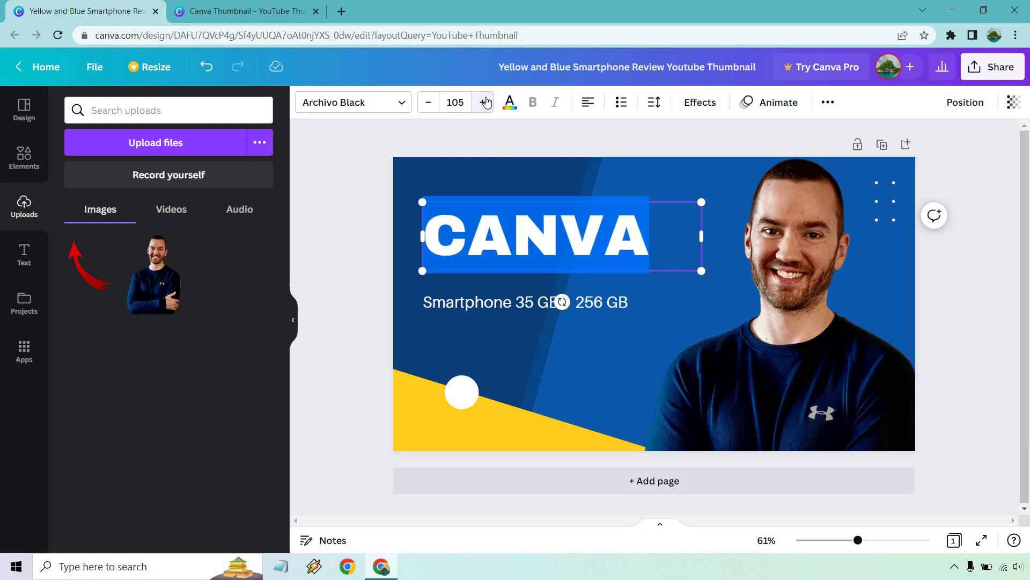
Replace the Smartphone subtitle text with 'Edit YouTube Thumbnails'.
left_click(977, 278)
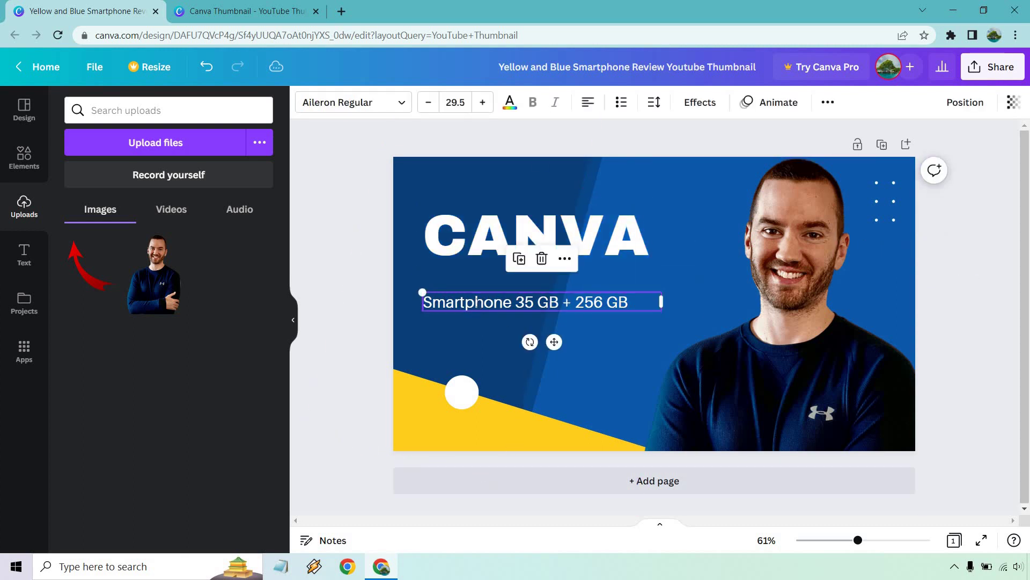
double_click(478, 303)
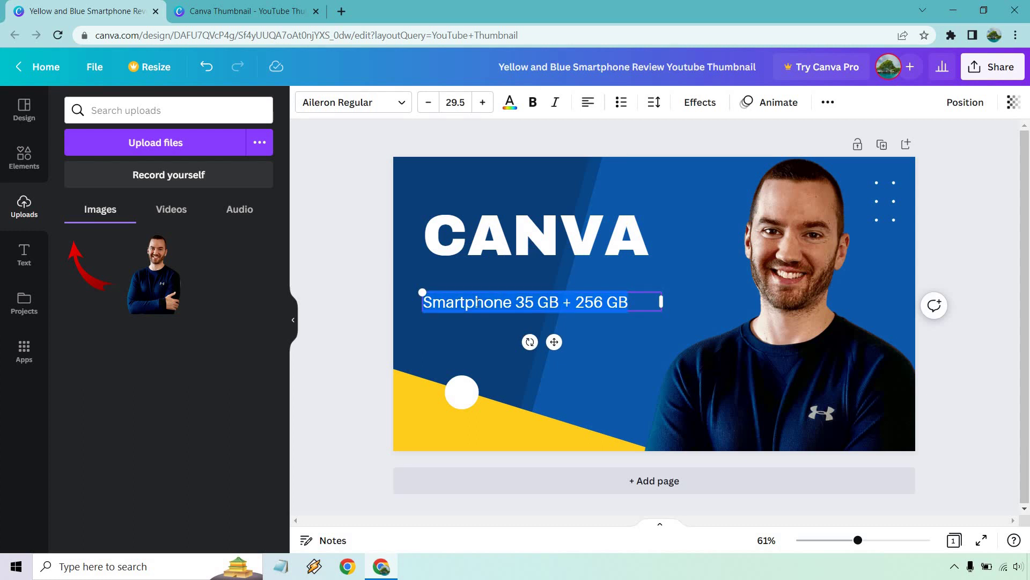
key("BackSpace")
type("Edit YouTube Thumbnails")
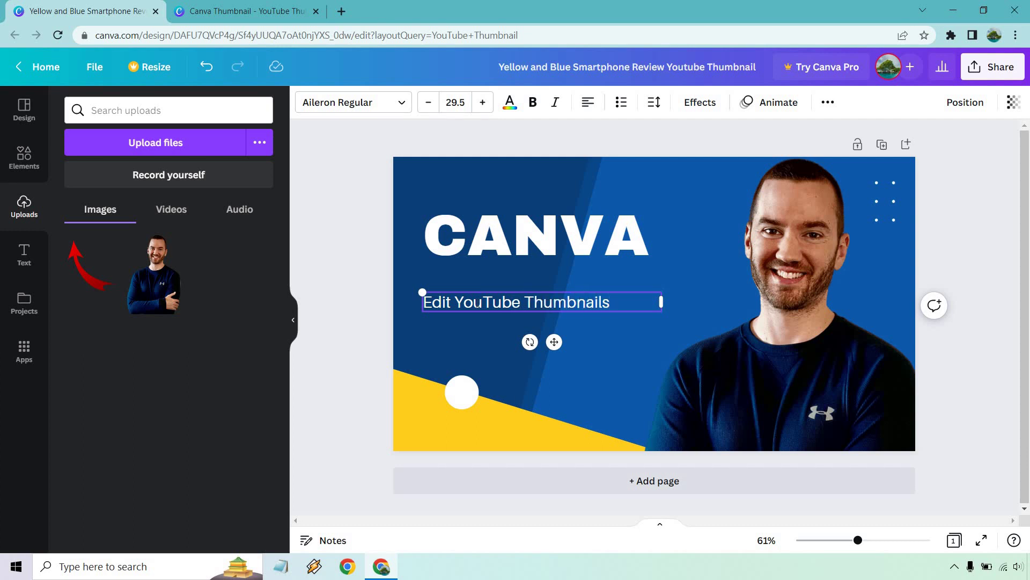
left_click(503, 317)
Enlarge the Edit YouTube Thumbnails subtitle to font size 34.5.
left_click(510, 308)
left_click(483, 102)
left_click(483, 102)
left_click(482, 102)
left_click(483, 102)
left_click(483, 102)
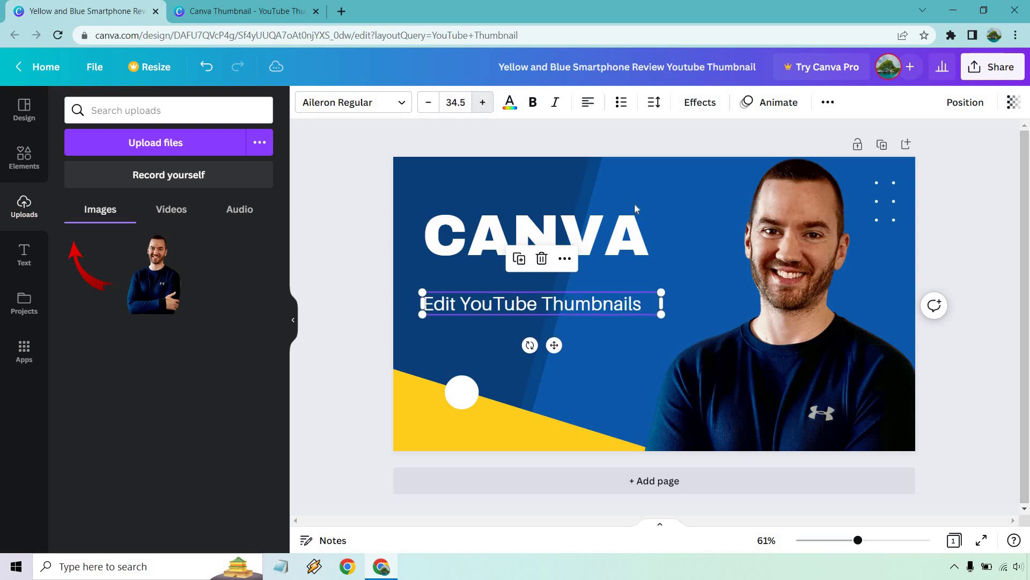
key("Escape")
Add the red arrow from Uploads, shrink it, and keep it roughly upright left of the presenter.
left_click_drag(549, 234, 549, 255)
left_click_drag(79, 275, 652, 400)
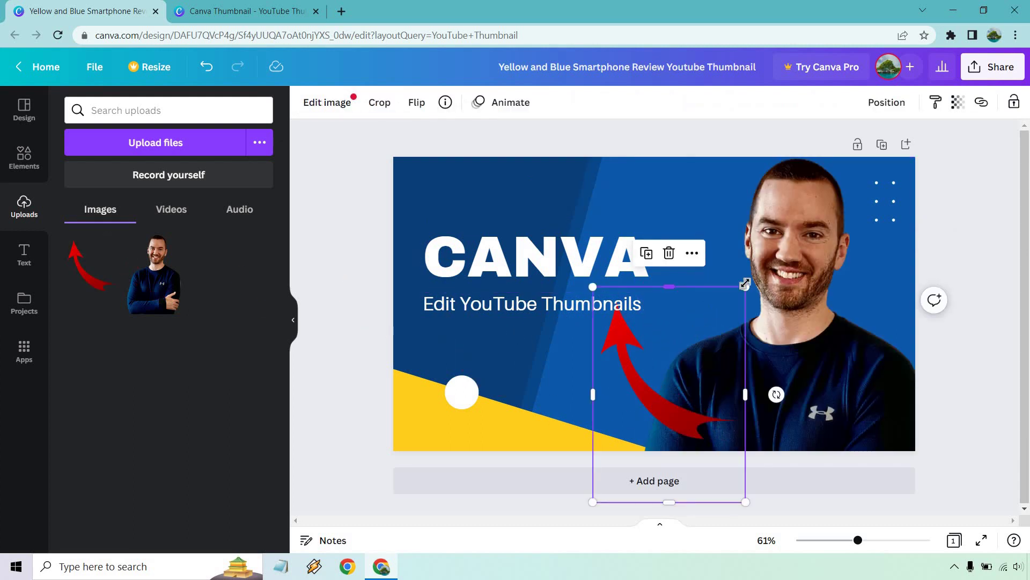
left_click_drag(745, 287, 715, 322)
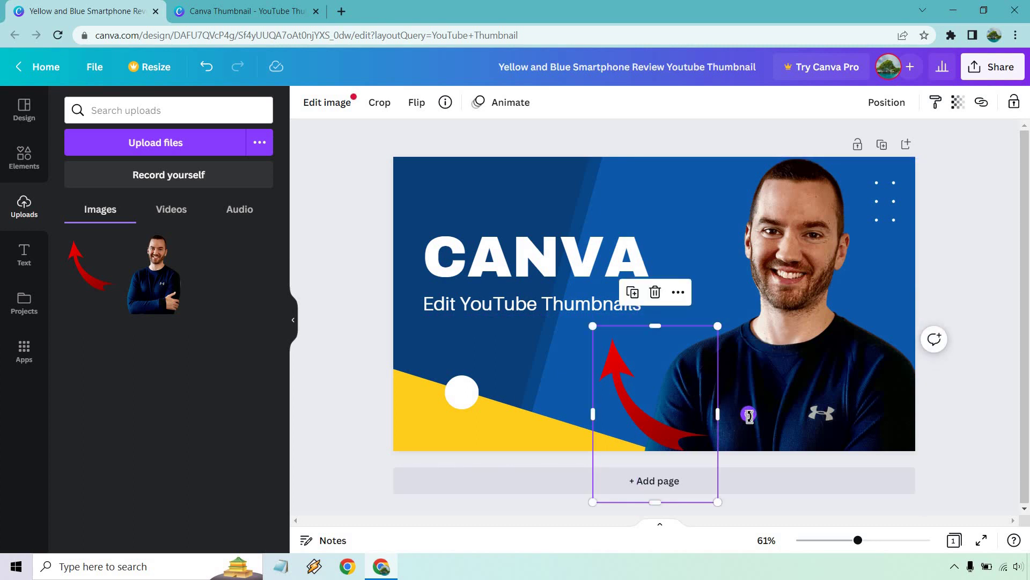
left_click_drag(749, 414, 893, 436)
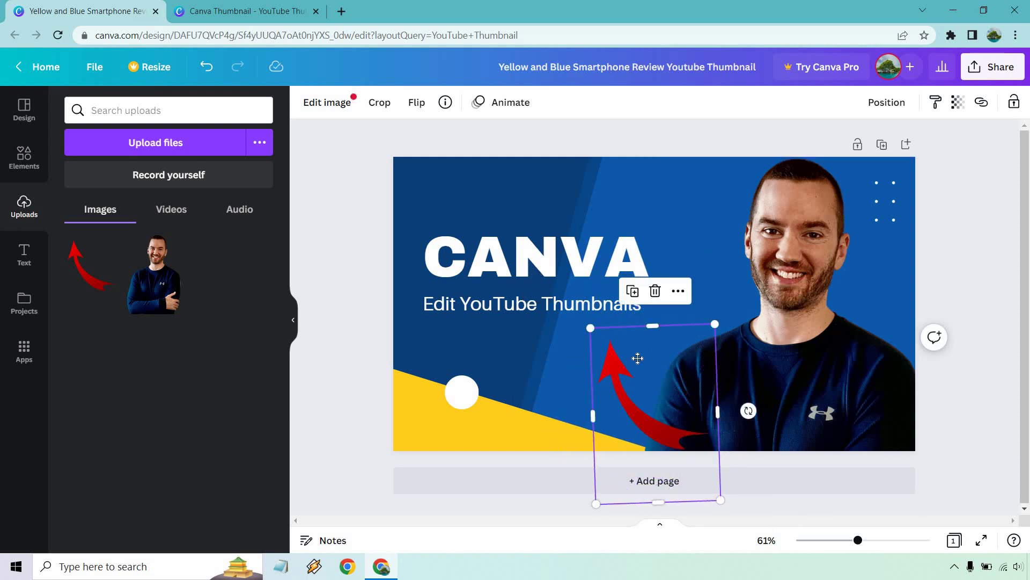
left_click_drag(644, 356, 646, 355)
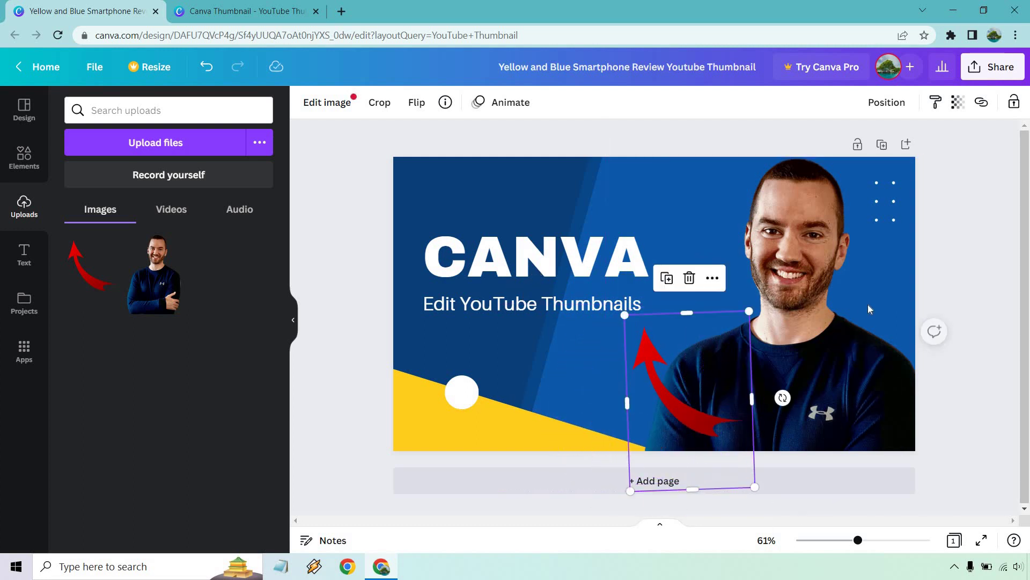
left_click(961, 247)
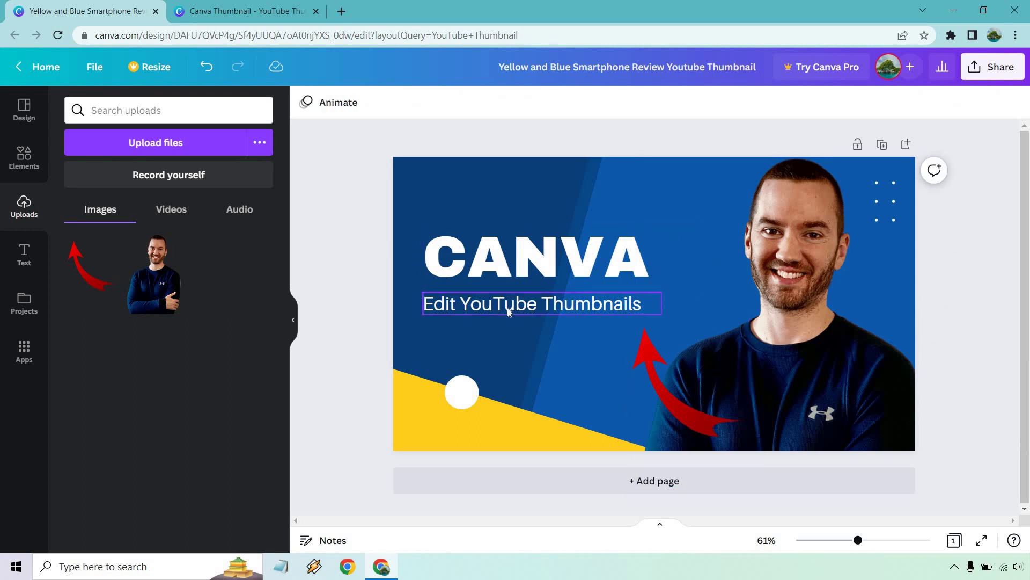
Move the subtitle directly beneath CANVA, left-aligned with the heading.
mouse_move(506, 303)
left_mouse_down()
mouse_move(520, 224)
mouse_move(552, 375)
mouse_move(778, 198)
mouse_move(433, 285)
mouse_move(500, 340)
mouse_move(506, 301)
left_mouse_up()
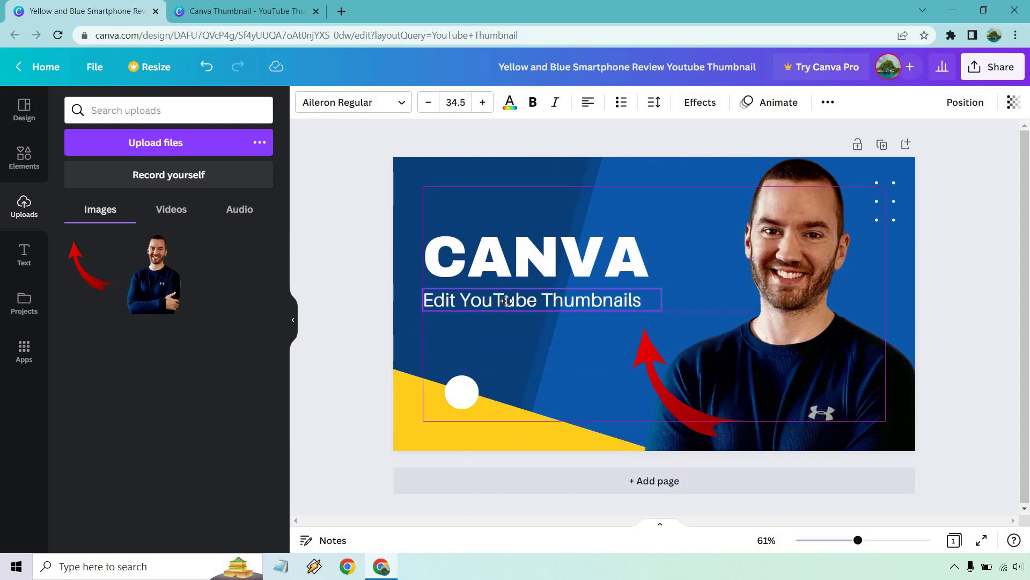
left_click_drag(507, 301, 507, 300)
left_click_drag(509, 300, 781, 300)
left_click_drag(604, 297, 507, 292)
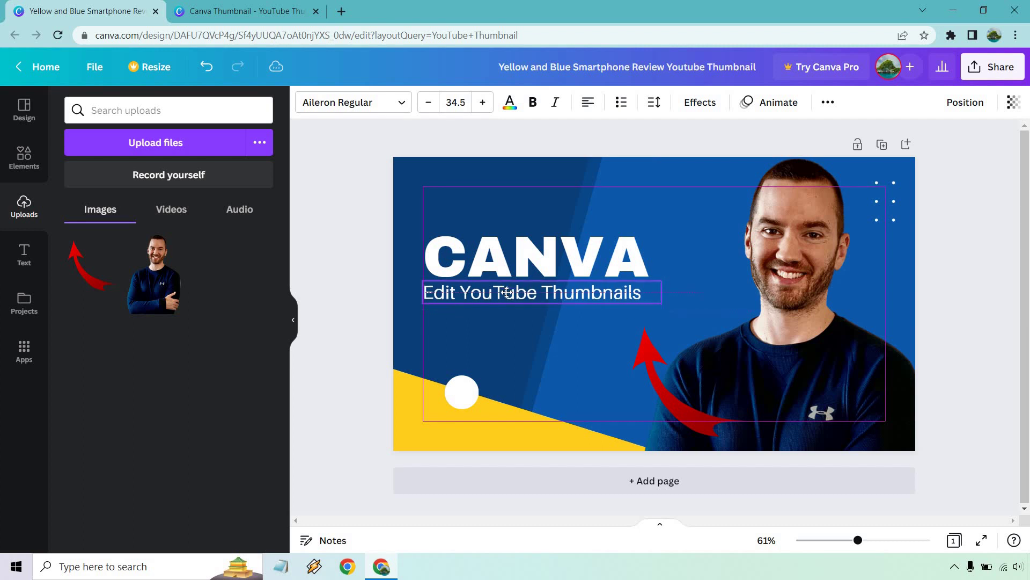
Send the red arrow one layer backward, behind the presenter's photo.
left_click(973, 289)
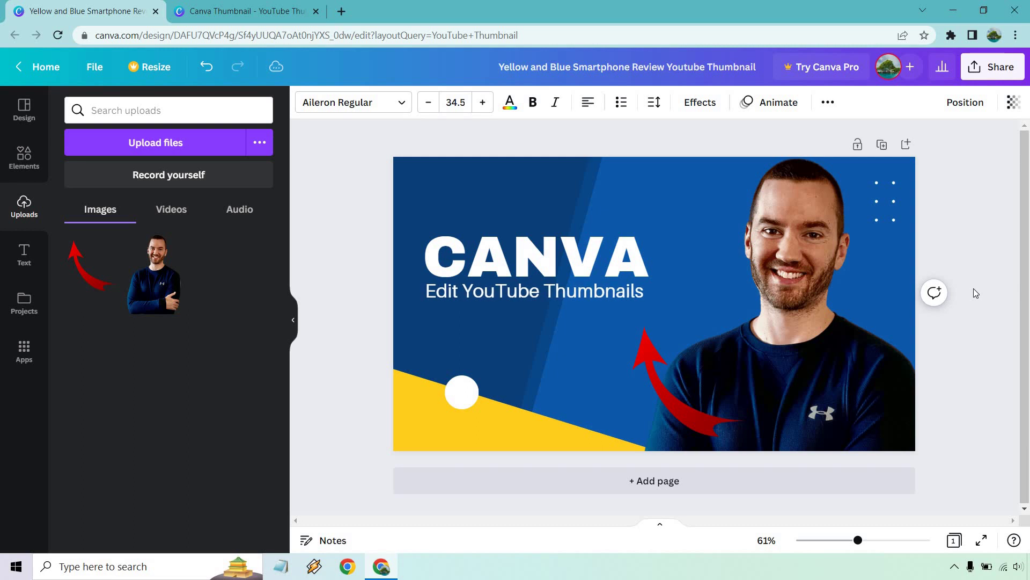
key("Tab")
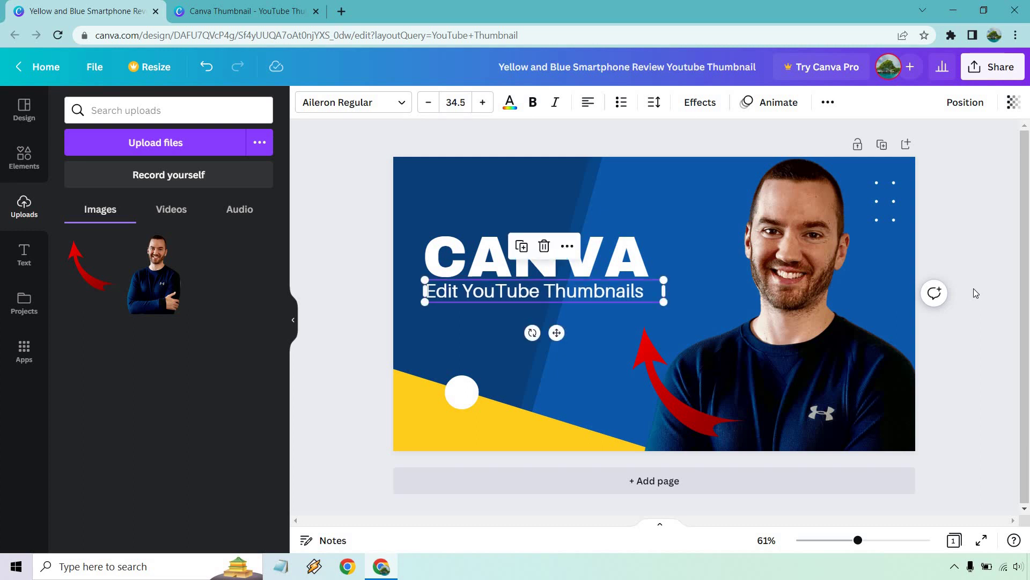
left_click(974, 288)
key("Tab")
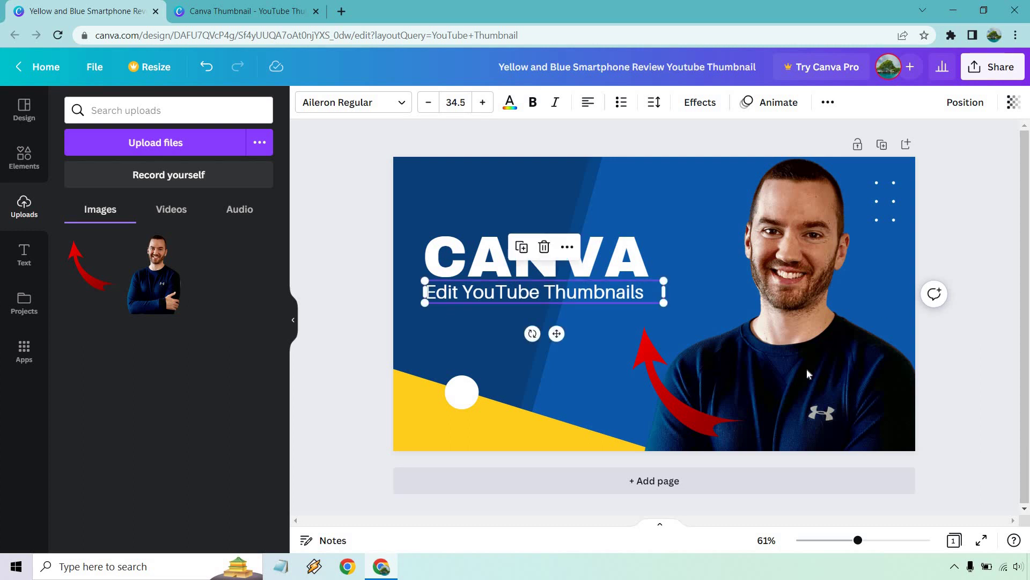
left_click(723, 333)
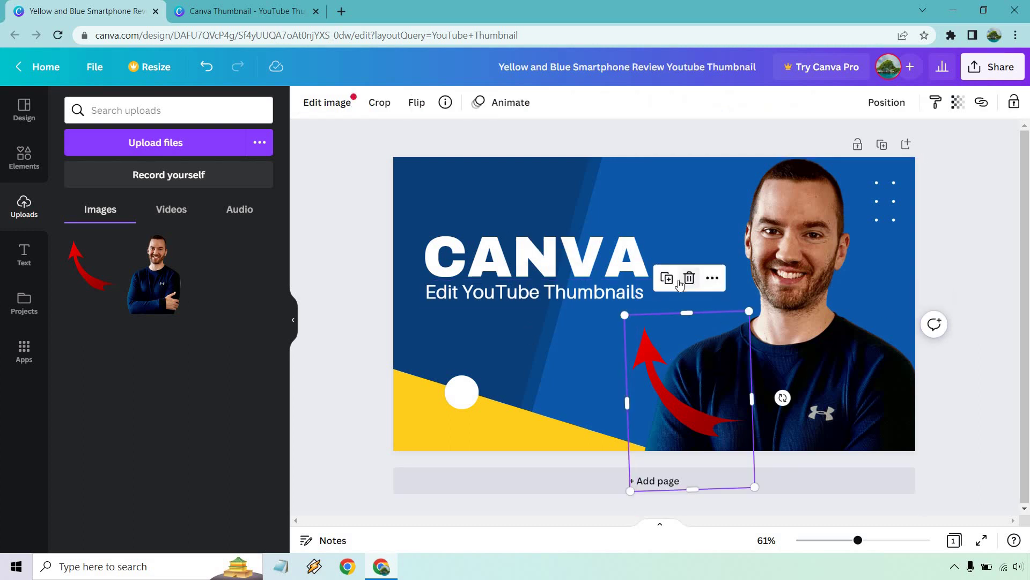
left_click(713, 278)
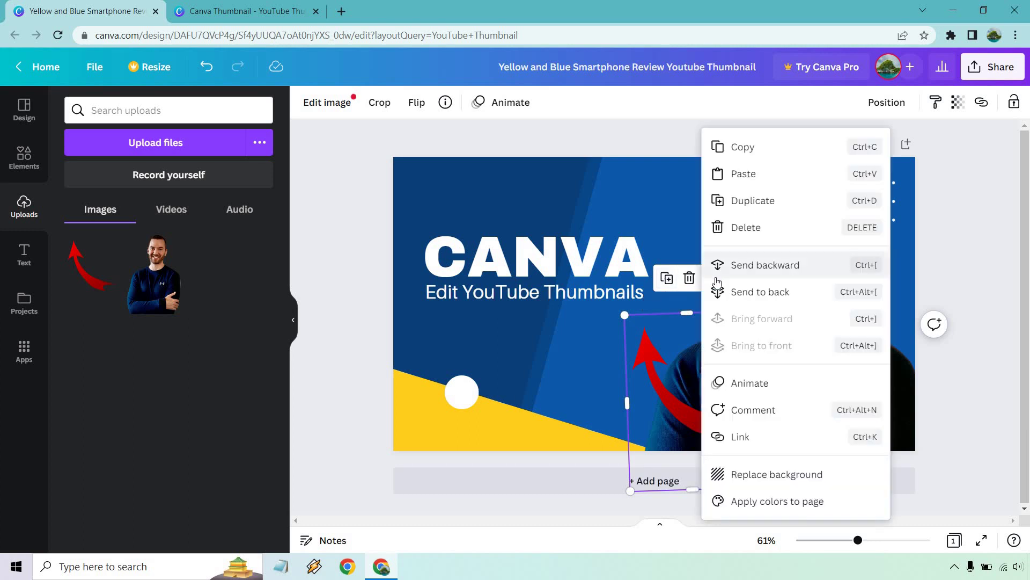
left_click(755, 277)
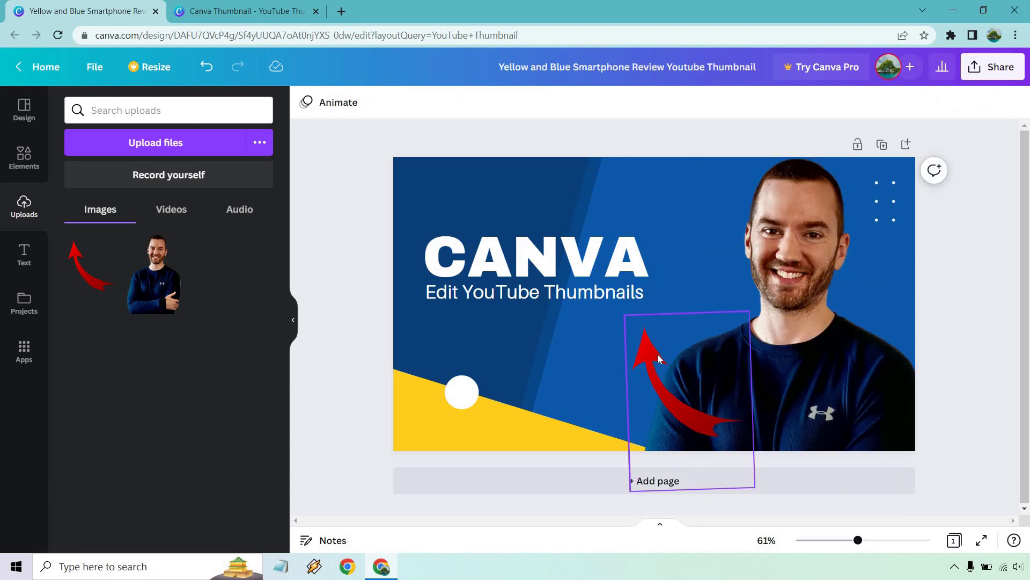
Open the presenter photo's more-options menu, then close it and deselect the photo.
left_click(805, 267)
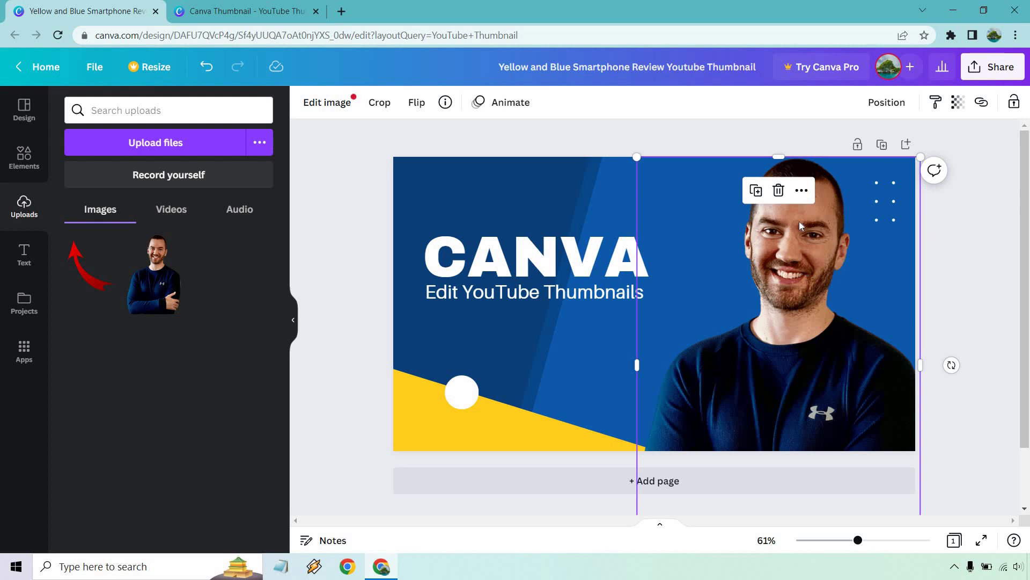
left_click(802, 191)
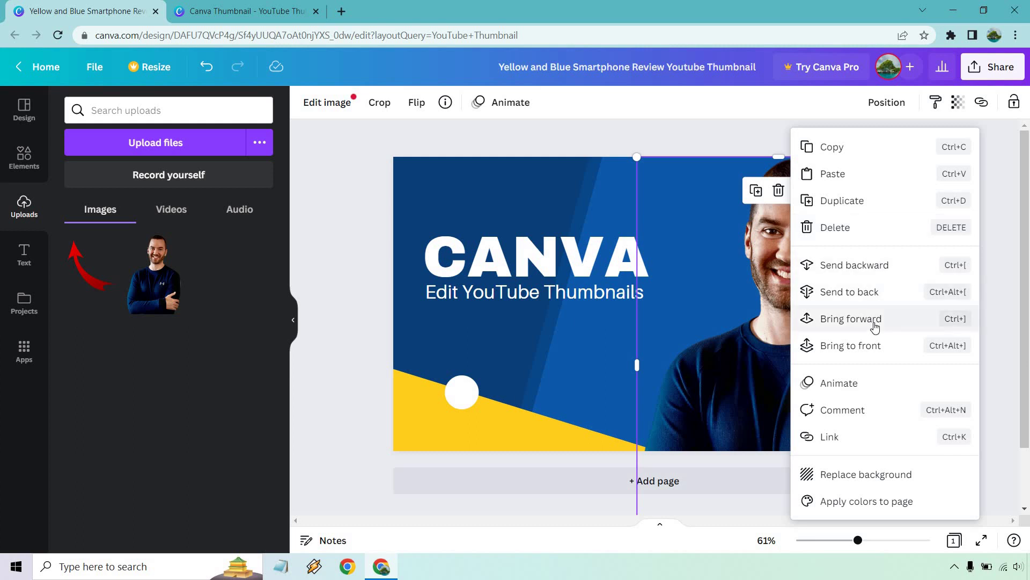
left_click(998, 227)
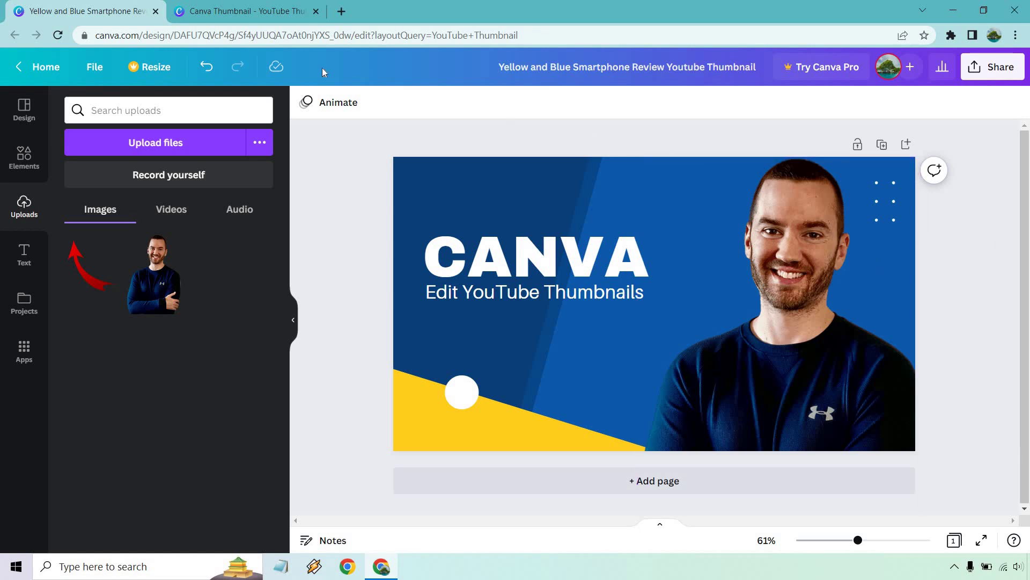
In the Canva Thumbnail design, change the 'YouTube Thumbnail' subtitle to 'Edit YouTube Thumbnails'.
left_click(244, 11)
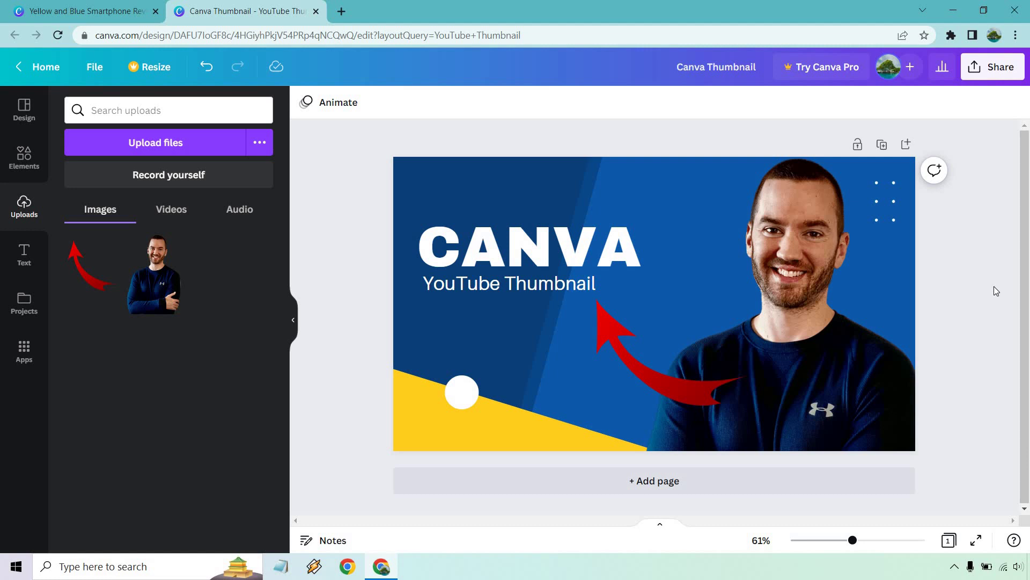
left_click(498, 284)
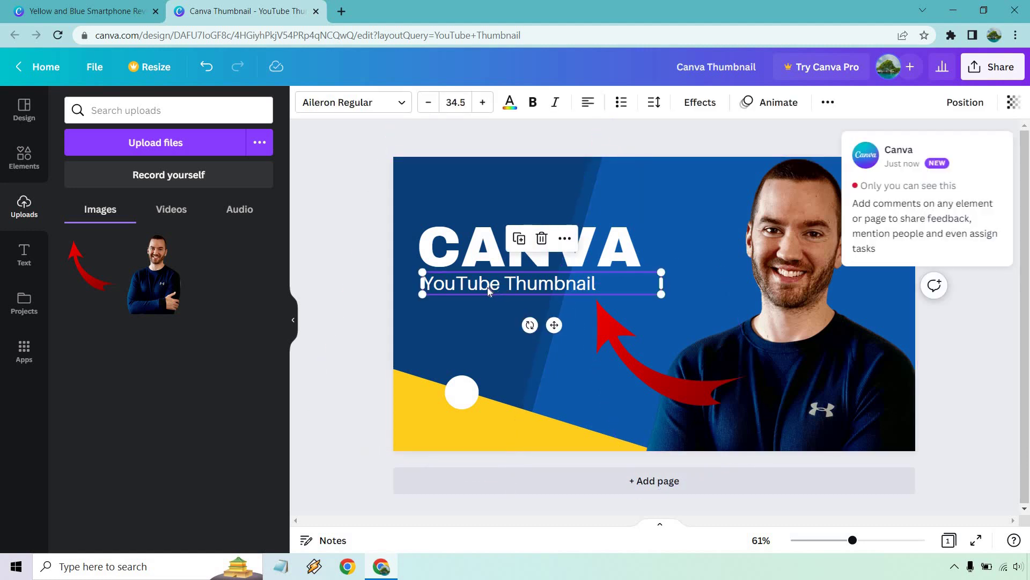
double_click(487, 286)
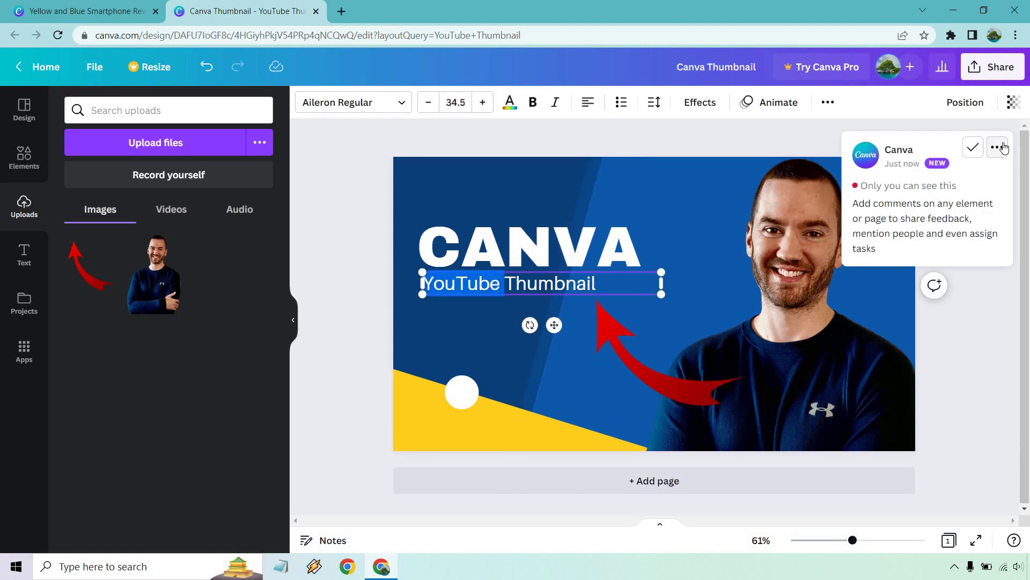
left_click(972, 150)
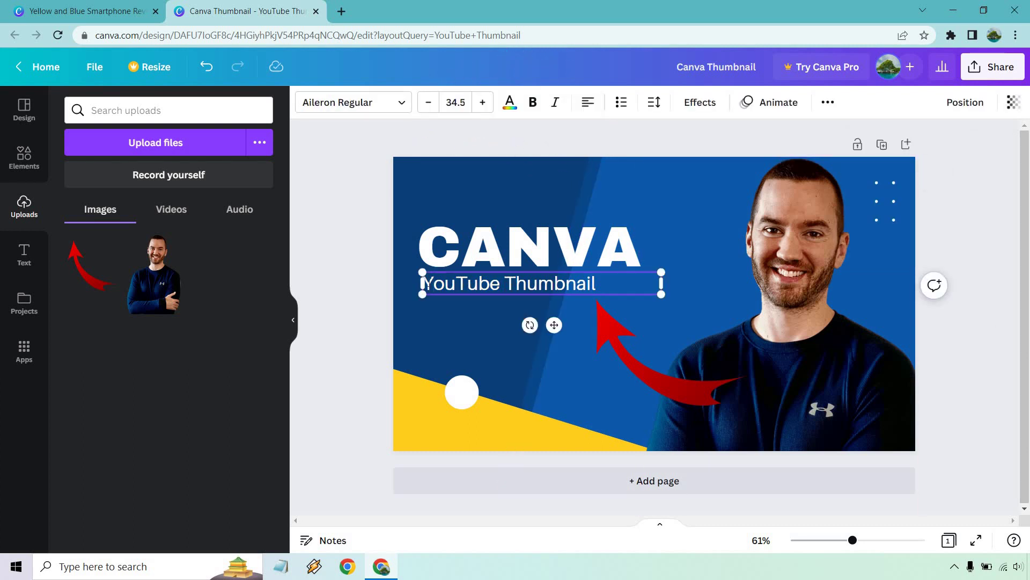
type("Edit")
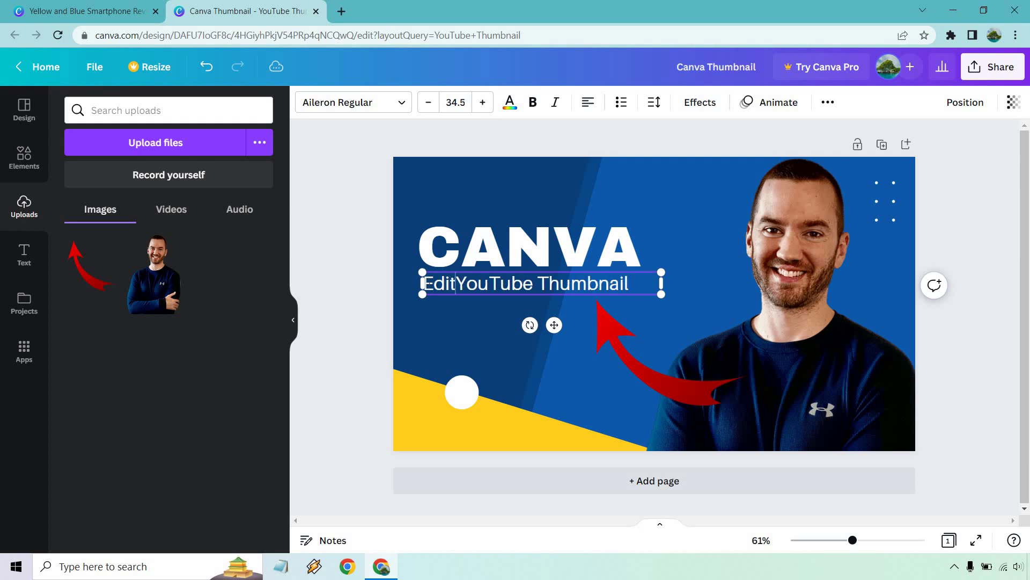
key("End")
type("s")
left_click(981, 355)
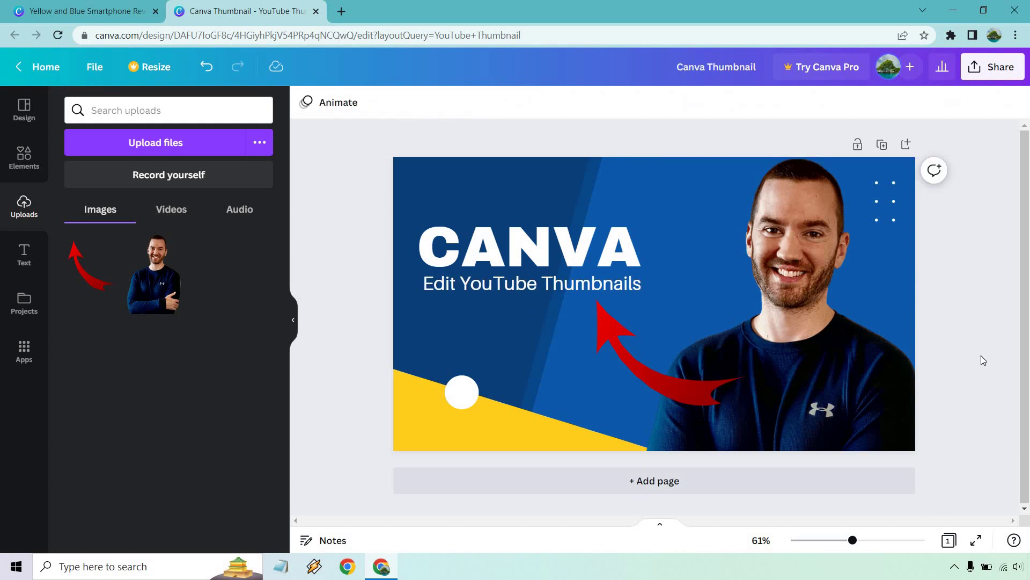